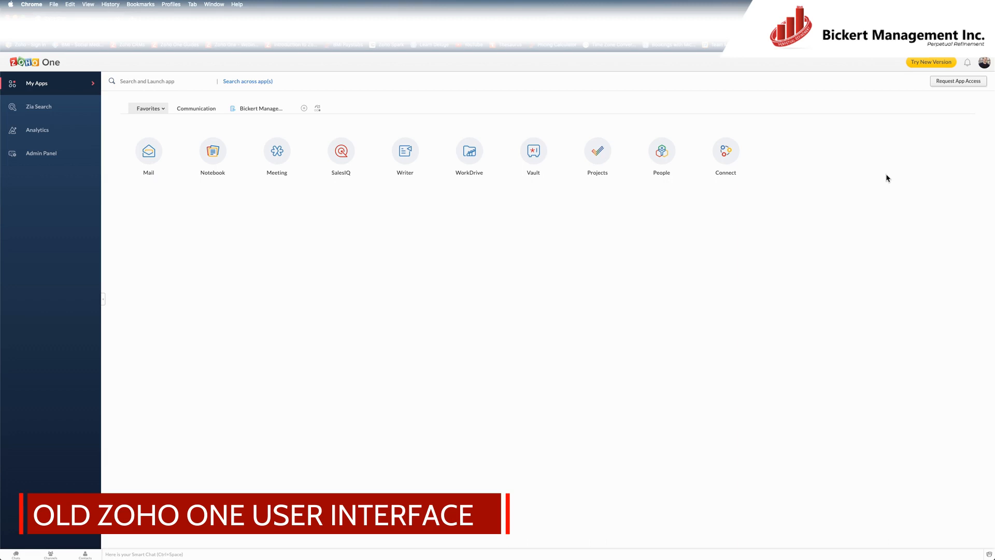
# Start an app access request with the Invoice and Social checkboxes ticked
pyautogui.click(957, 81)
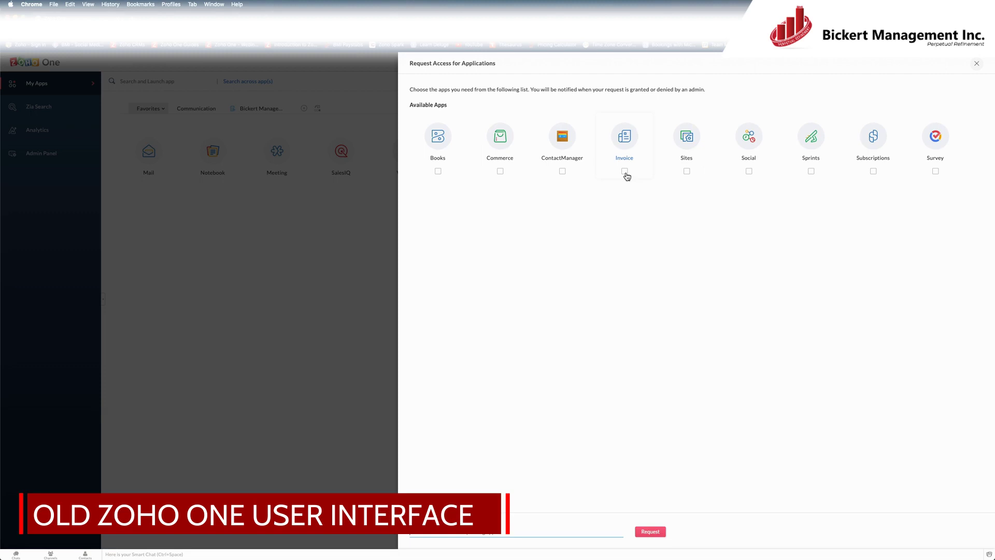
pyautogui.click(626, 172)
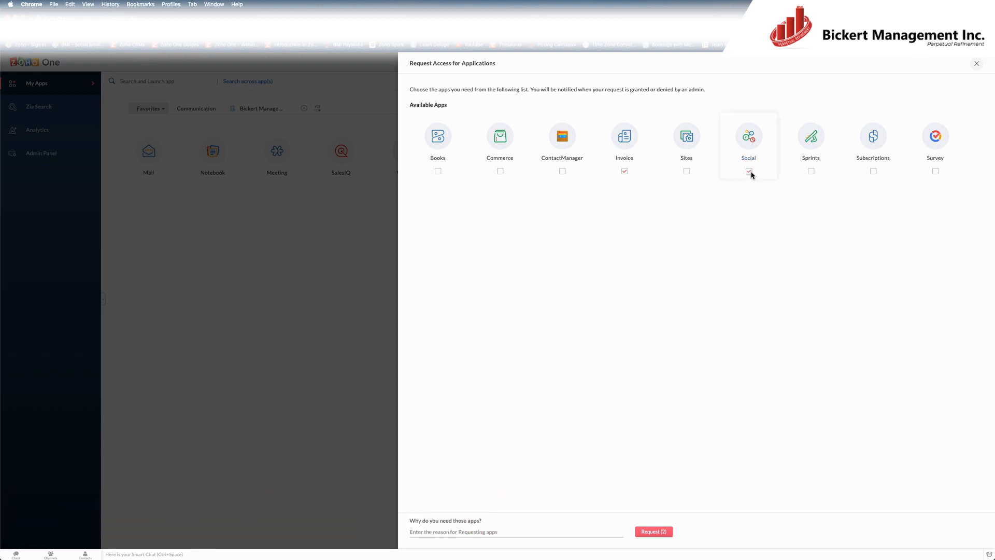
pyautogui.click(749, 172)
# Dismiss the Request Access dialog with Escape, returning to the home dashboard
pyautogui.press('Escape')
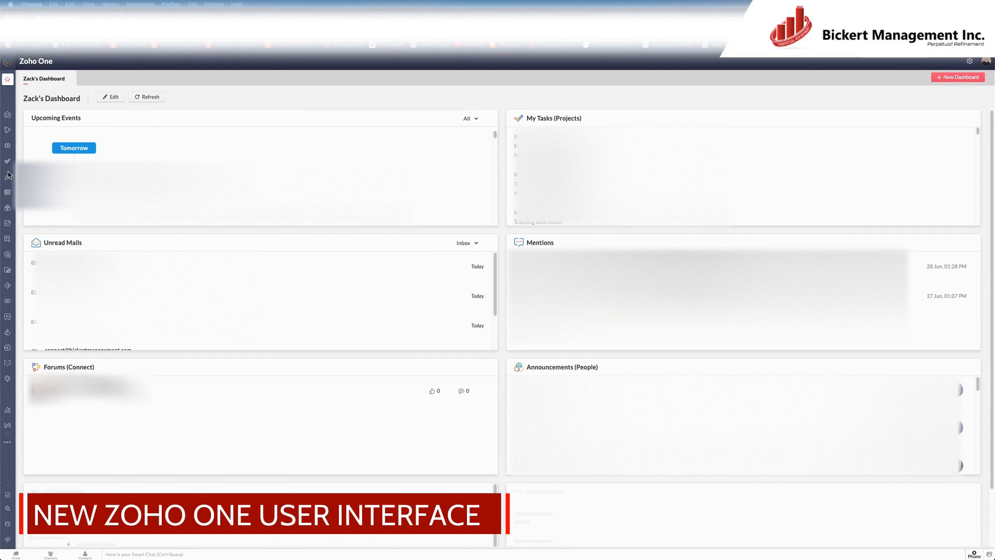
pyautogui.moveTo(9, 159)
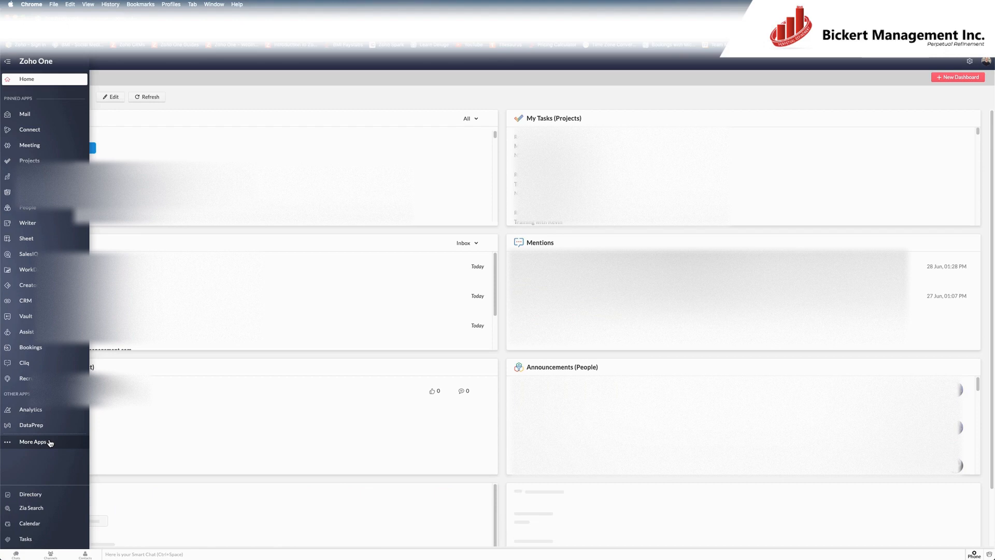
# In More Apps, clear the 'social' search and list the eight Unassigned Apps
pyautogui.click(51, 443)
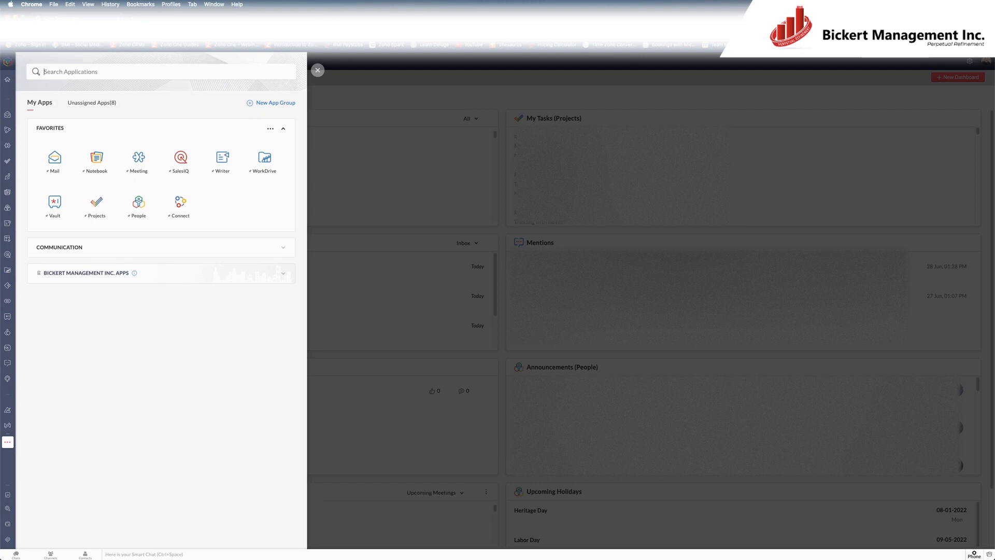
pyautogui.write('socia')
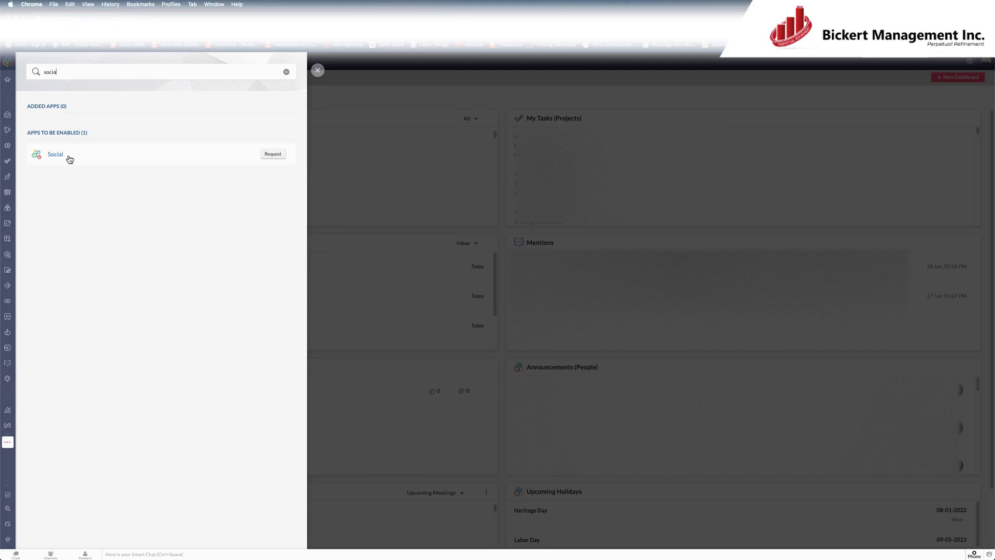
pyautogui.click(288, 73)
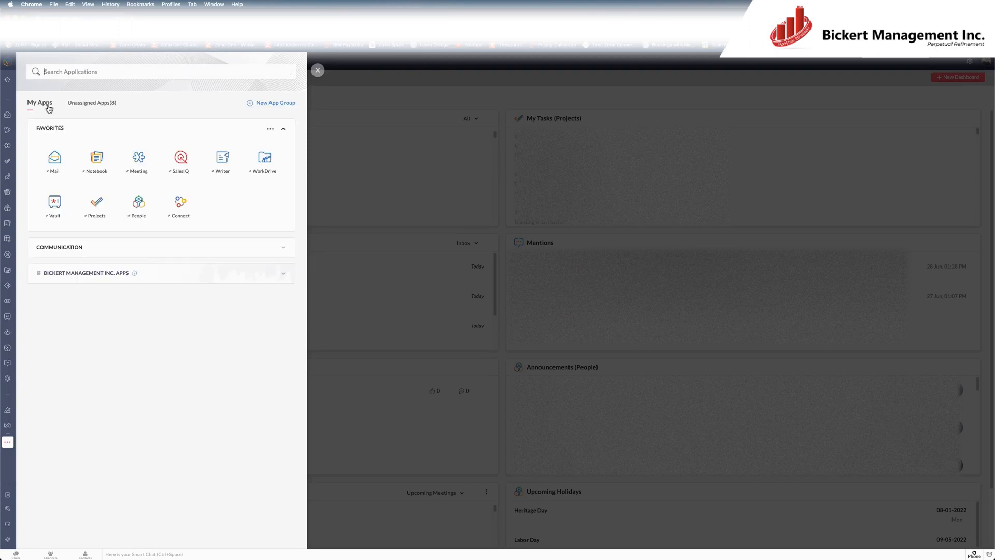
pyautogui.moveTo(96, 206)
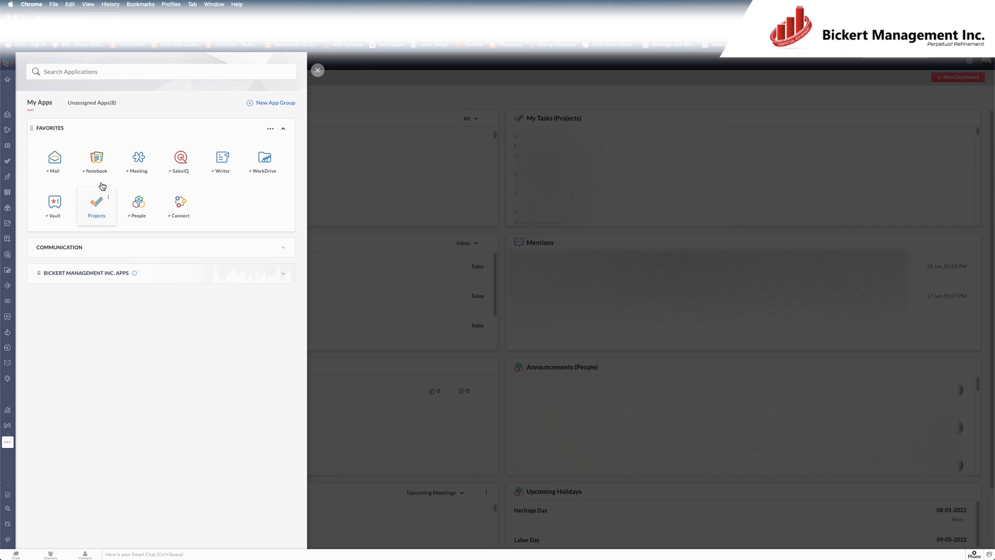
pyautogui.click(93, 103)
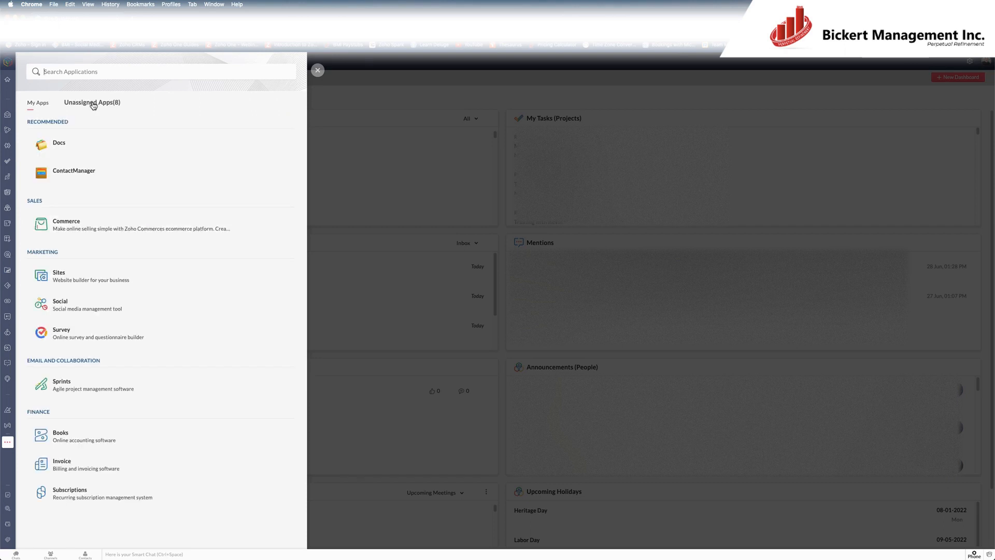